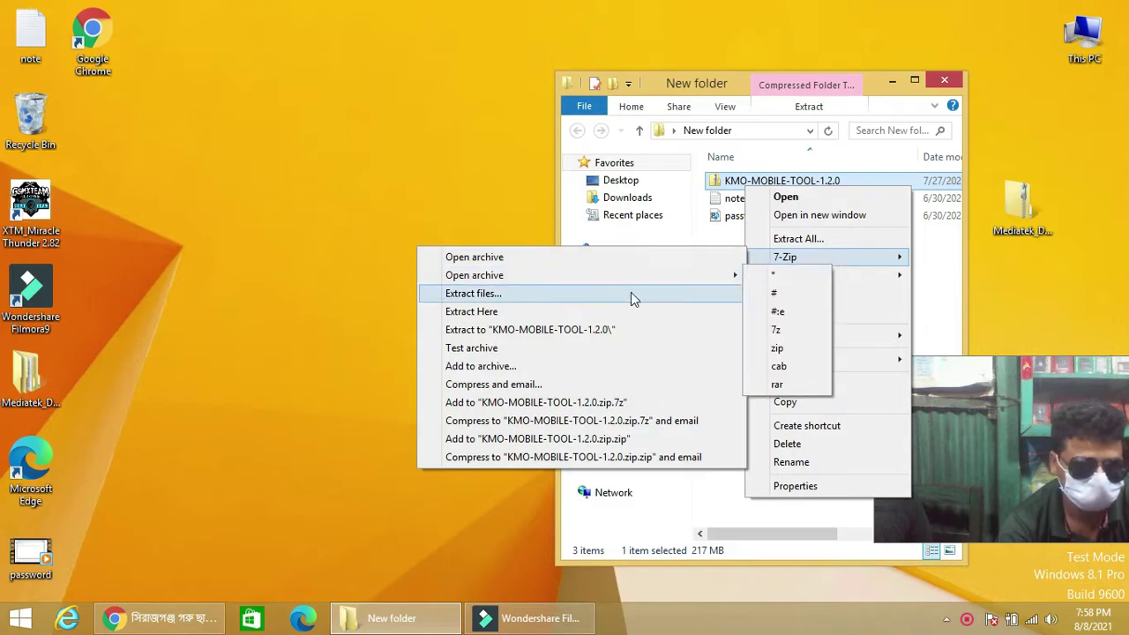
Step: Extract the KMO-MOBILE-TOOL-1.2.0 archive with 7-Zip into a KMO-MOBILE-TOOL-1.2.0 subfolder of New folder
{"action": "left_click", "coordinate": [629, 293]}
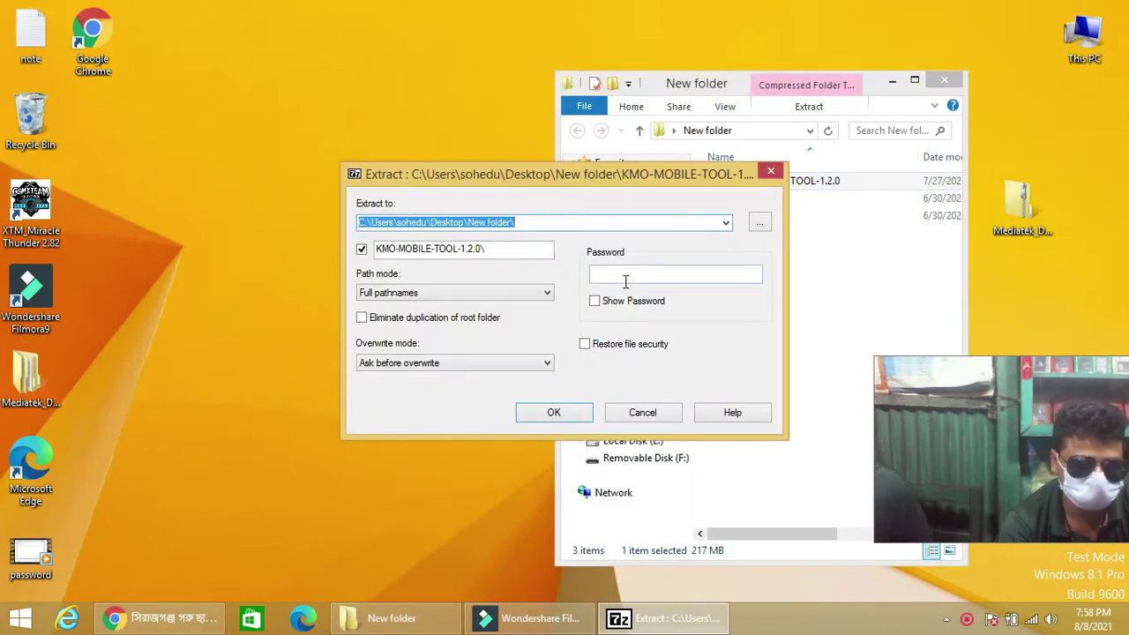
{"action": "left_click", "coordinate": [624, 278]}
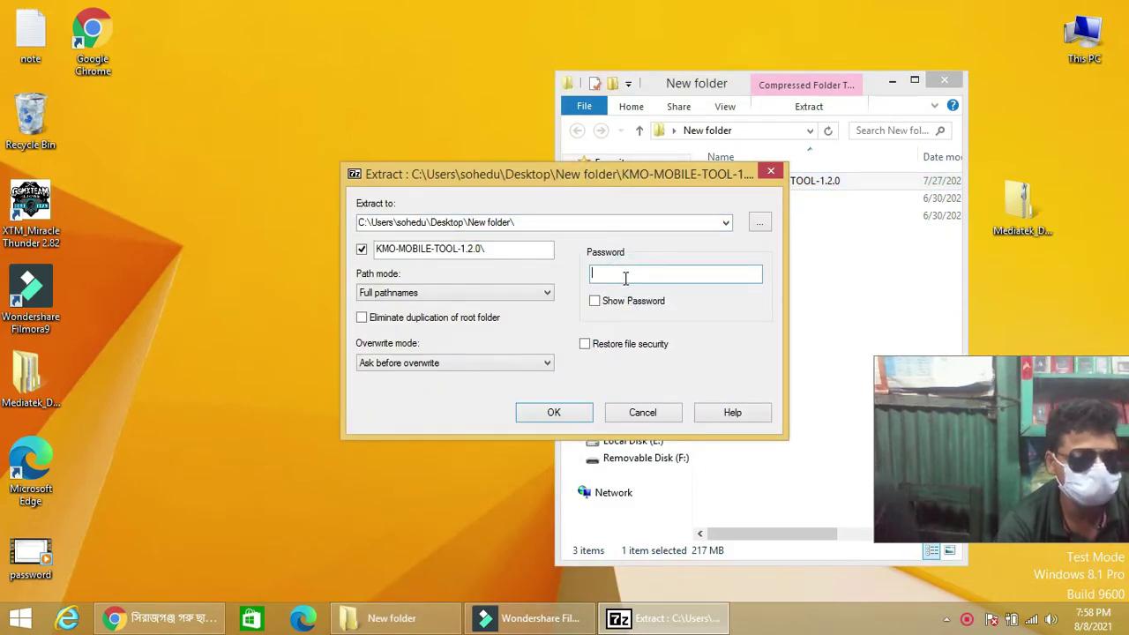
{"action": "left_click", "coordinate": [555, 412]}
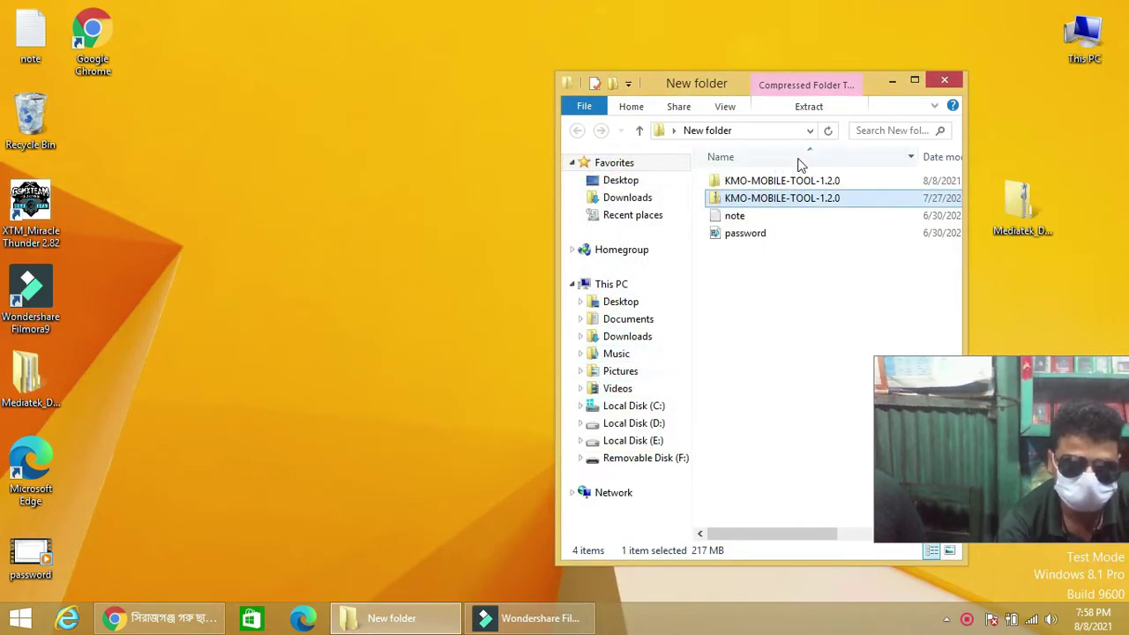
Step: Open the nested extracted KMO-MOBILE-TOOL-1.2.0 folders and run KMO-MOBILE-TOOL-1.2.0-Installer
{"action": "double_click", "coordinate": [785, 183]}
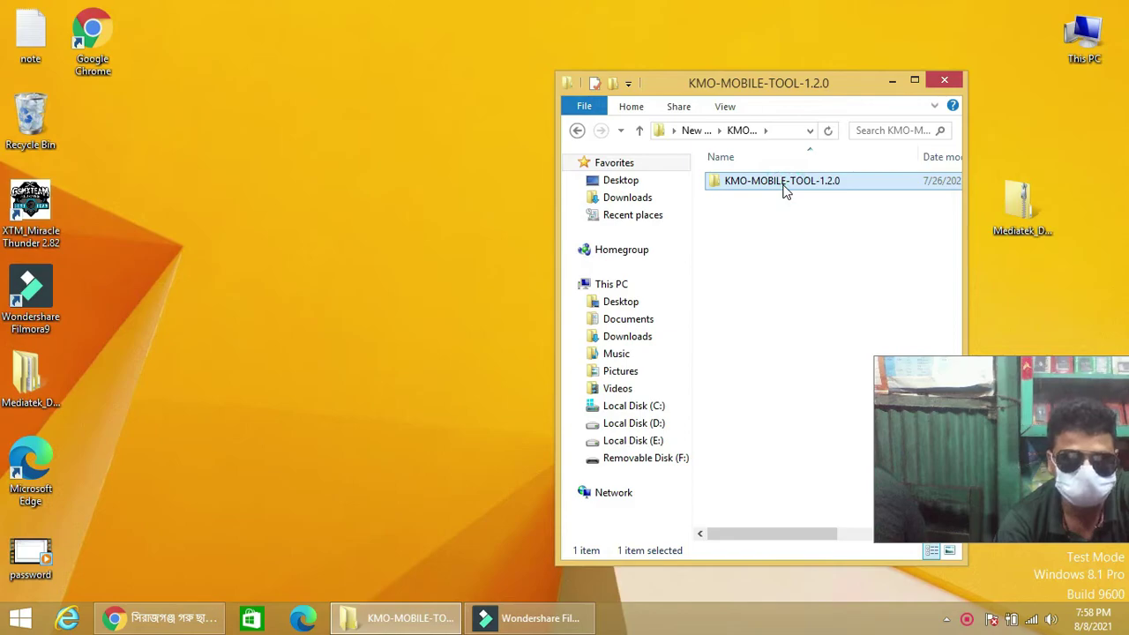
{"action": "double_click", "coordinate": [783, 182]}
{"action": "double_click", "coordinate": [784, 182]}
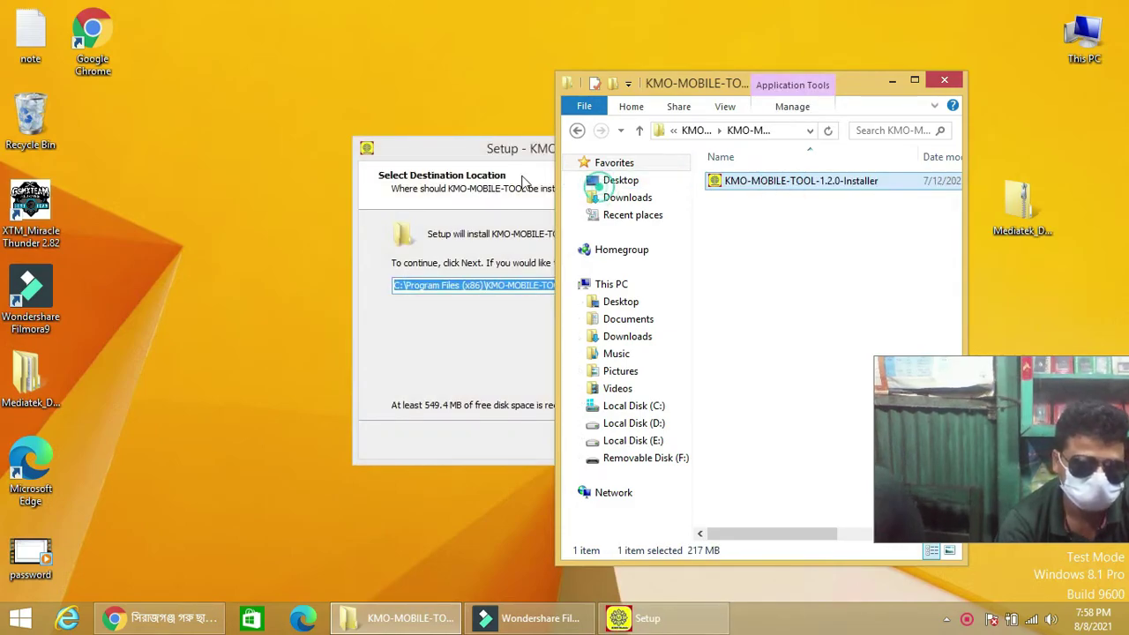
{"action": "left_click", "coordinate": [470, 152]}
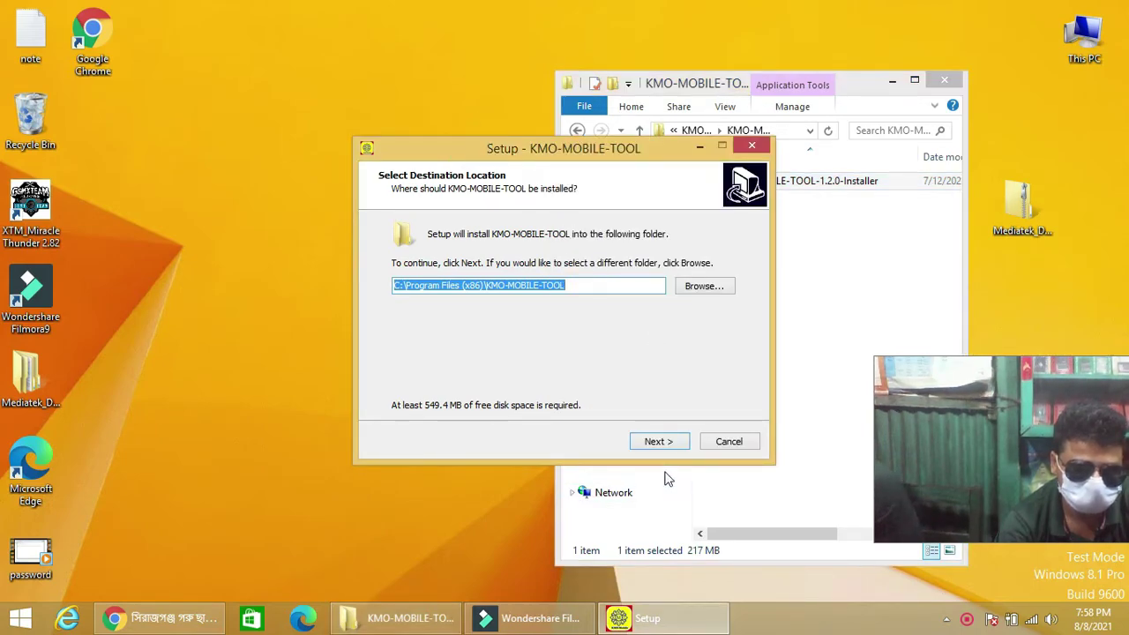
Step: Install KMO-MOBILE-TOOL in the default folder with a desktop shortcut, and finish setup with the program launching
{"action": "left_click", "coordinate": [656, 443]}
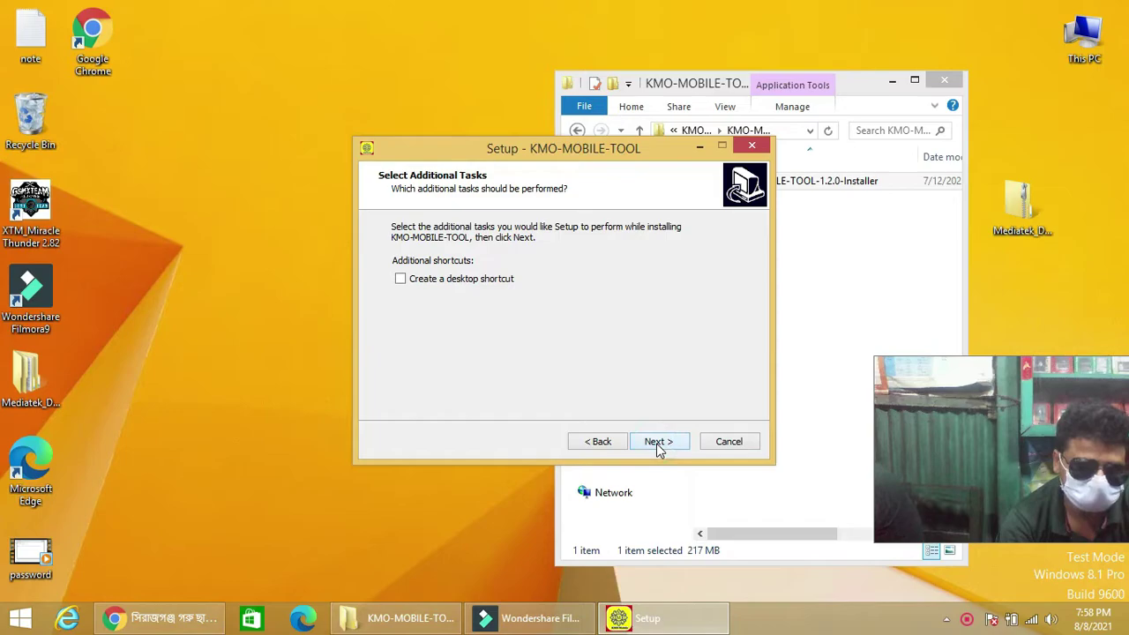
{"action": "left_click", "coordinate": [452, 280]}
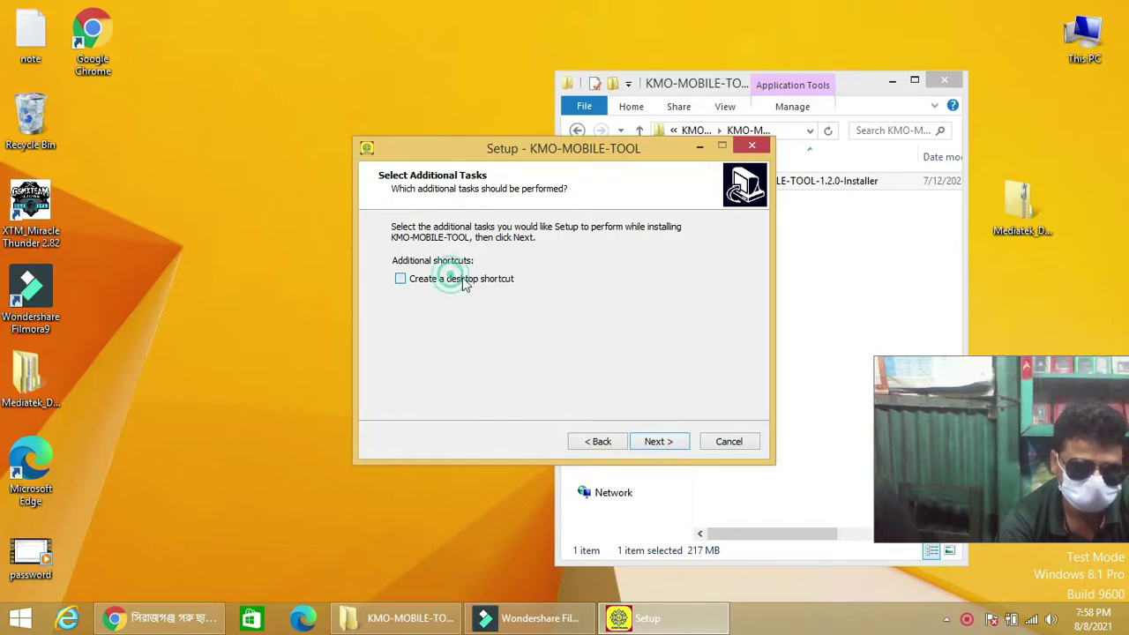
{"action": "left_click", "coordinate": [450, 279]}
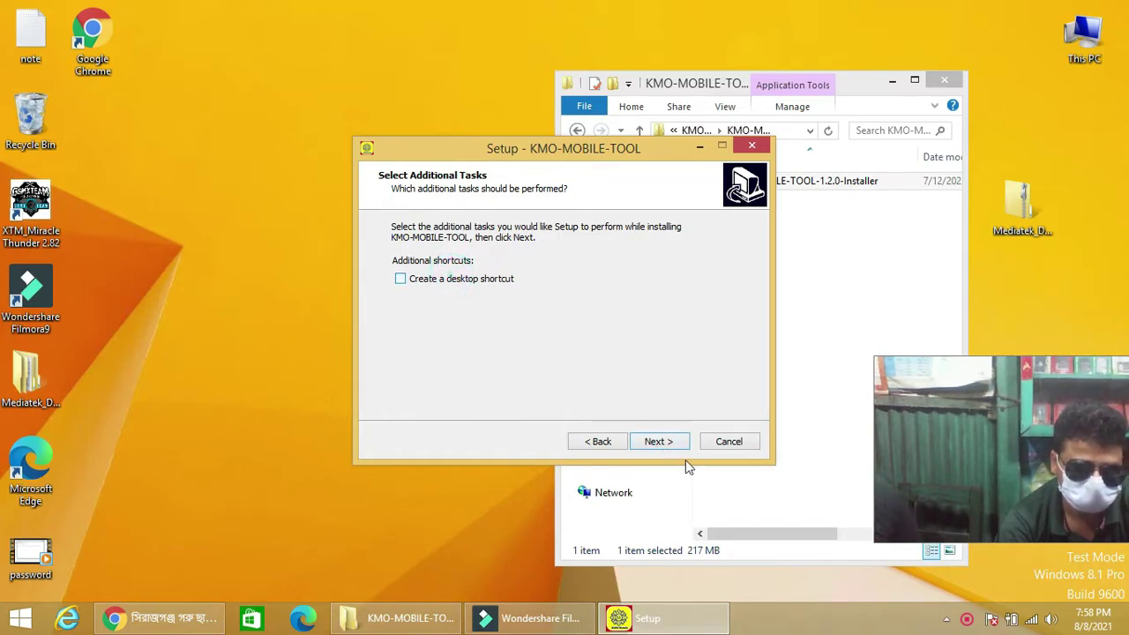
{"action": "left_click", "coordinate": [426, 281]}
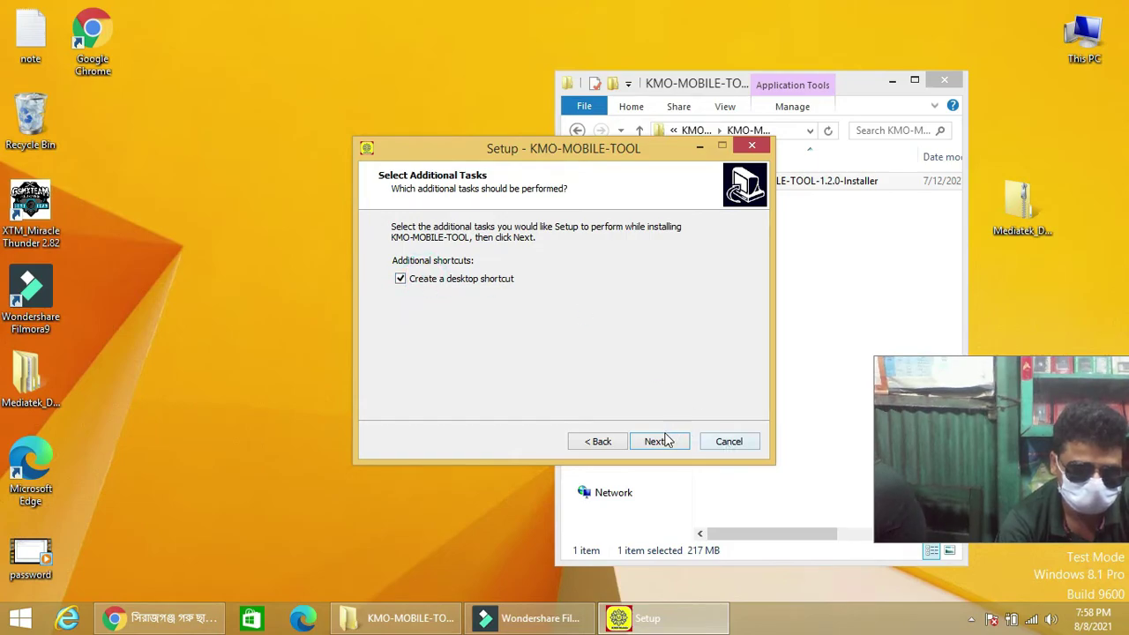
{"action": "left_click", "coordinate": [659, 441]}
{"action": "left_click", "coordinate": [660, 440]}
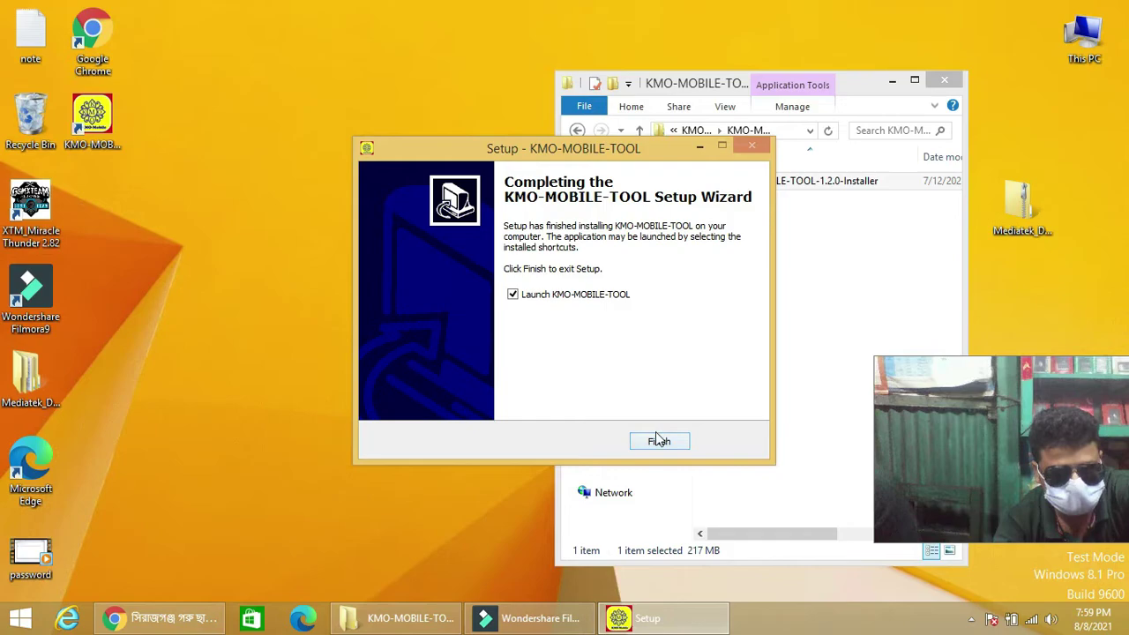
{"action": "left_click", "coordinate": [653, 445]}
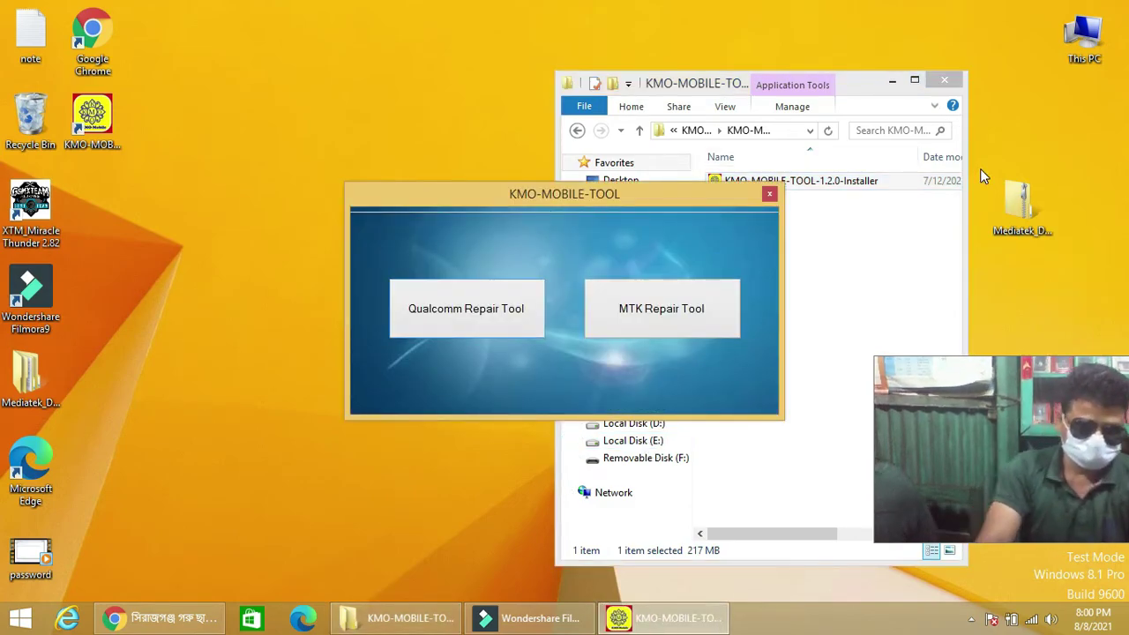
Step: Minimize the folder window, open the Qualcomm Repair Tool and run Wipe Data for the OPPO brand
{"action": "left_click", "coordinate": [893, 80]}
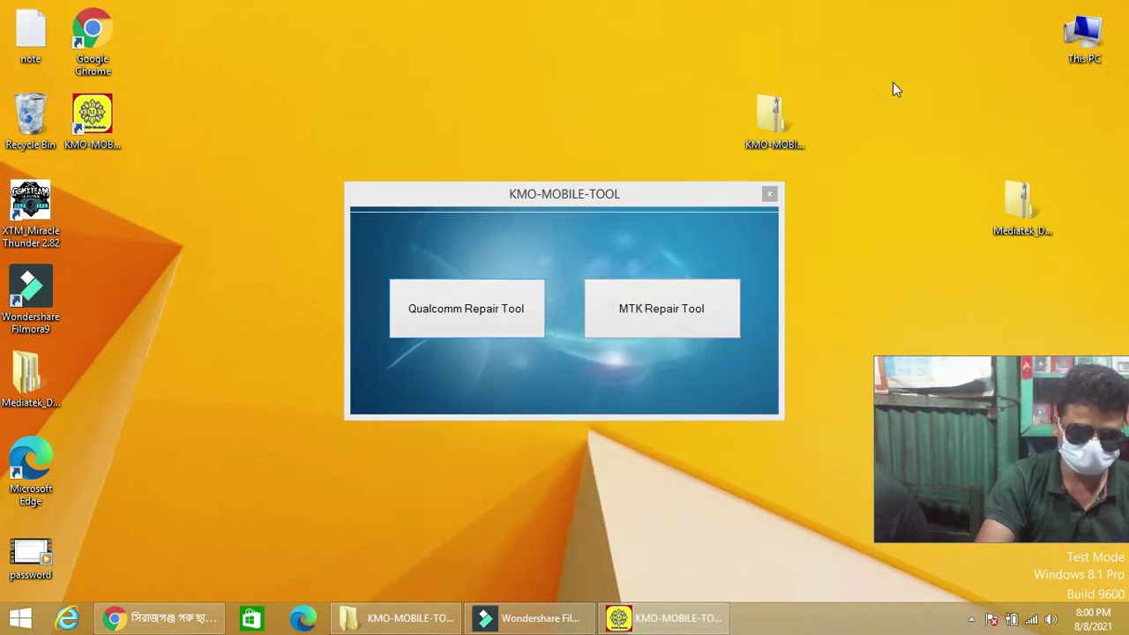
{"action": "left_click", "coordinate": [455, 319]}
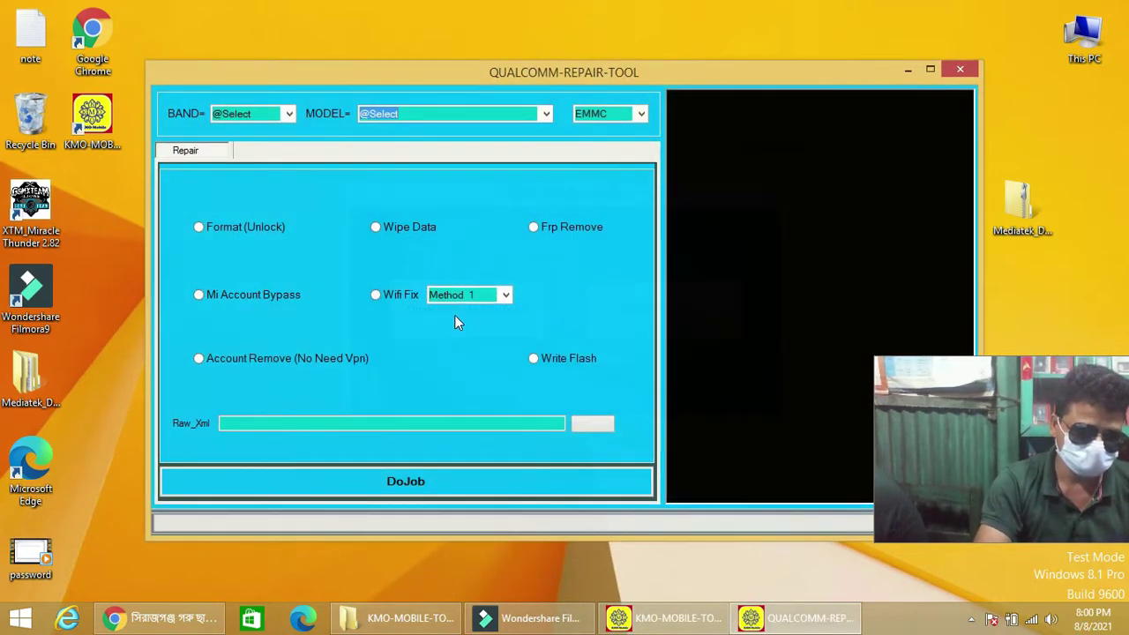
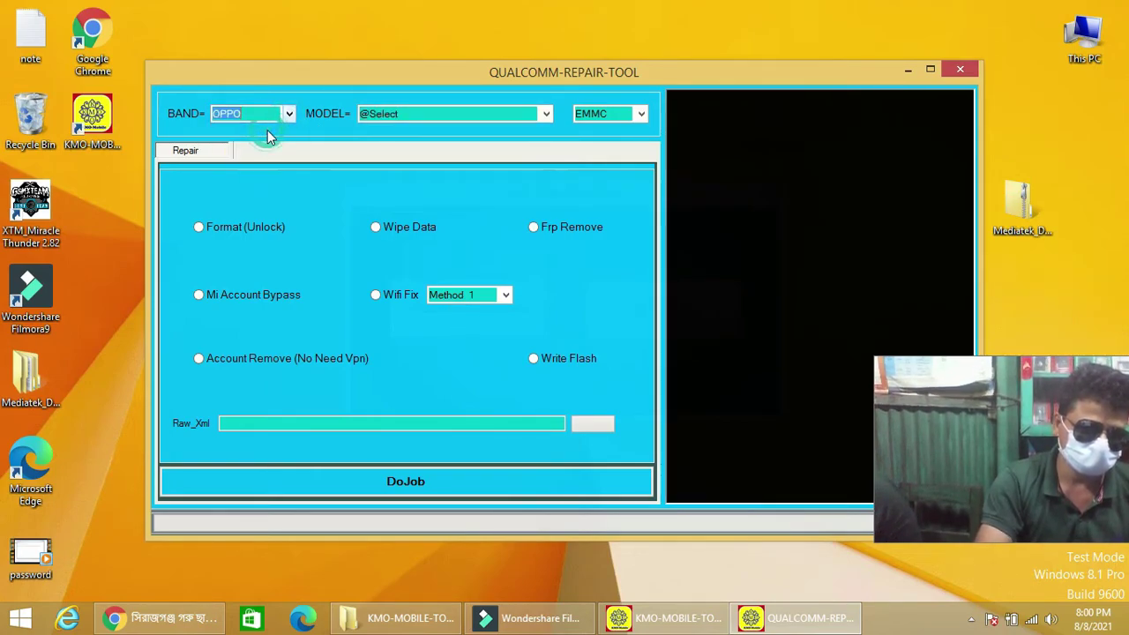
{"action": "left_click", "coordinate": [389, 227]}
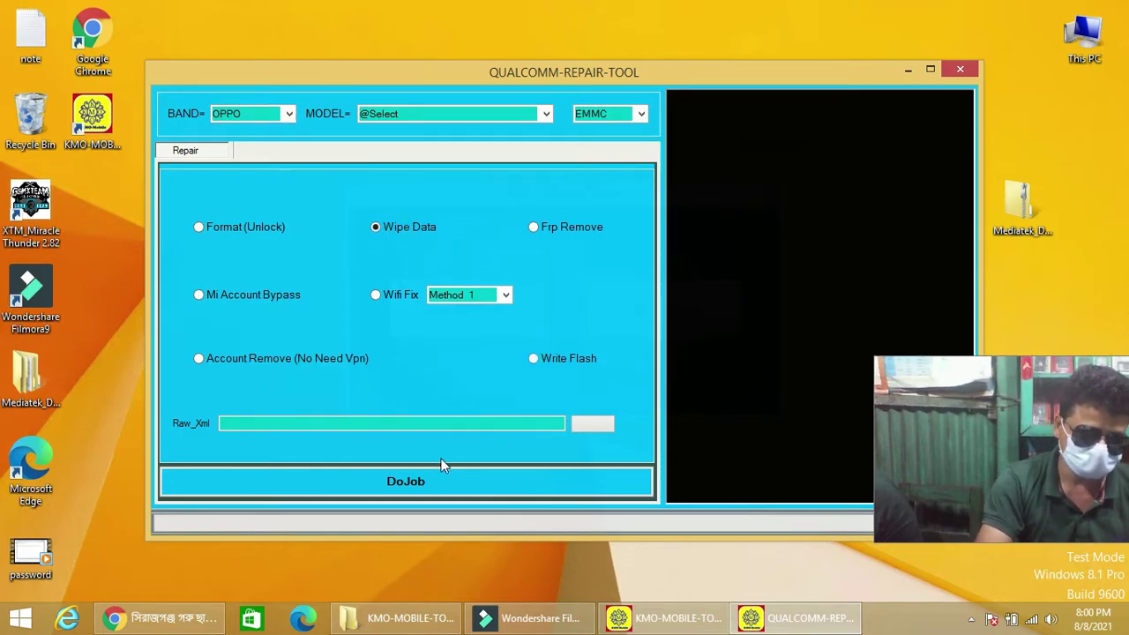
{"action": "left_click", "coordinate": [414, 490]}
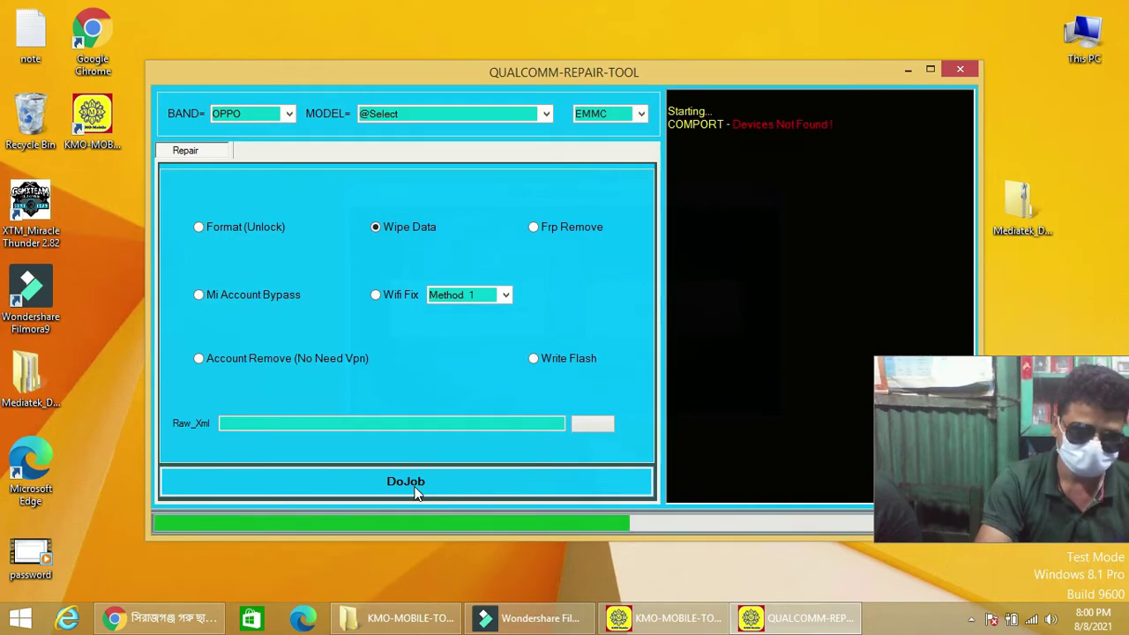
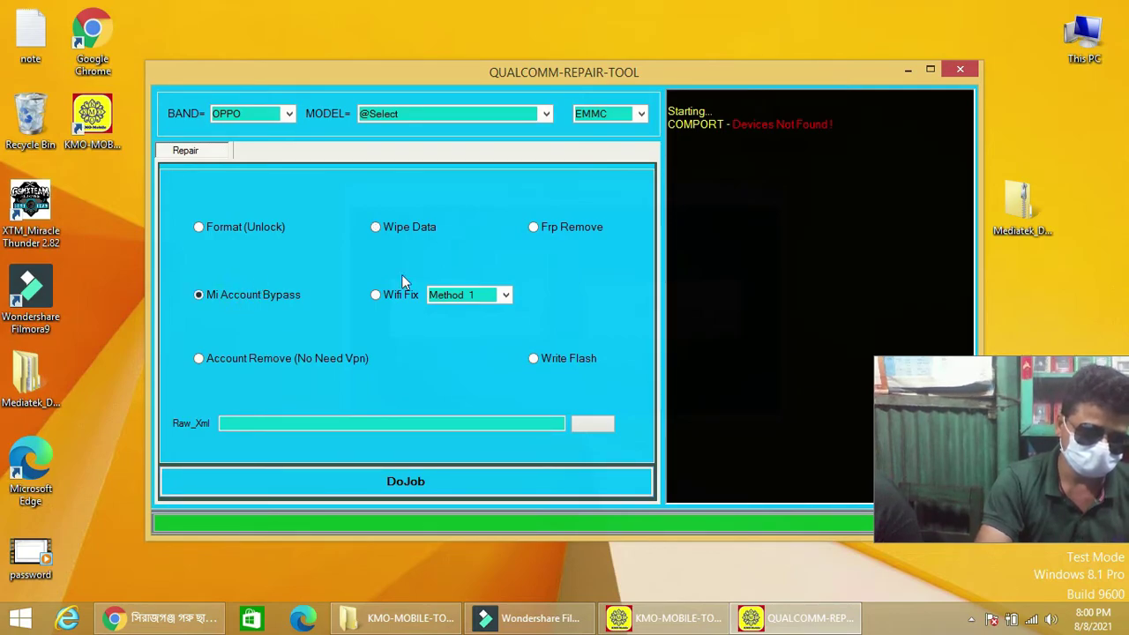
Step: Set the Wifi Fix option to Method 2, and choose model R2010 with UFS storage for OPPO
{"action": "left_click", "coordinate": [503, 299]}
{"action": "left_click", "coordinate": [477, 326]}
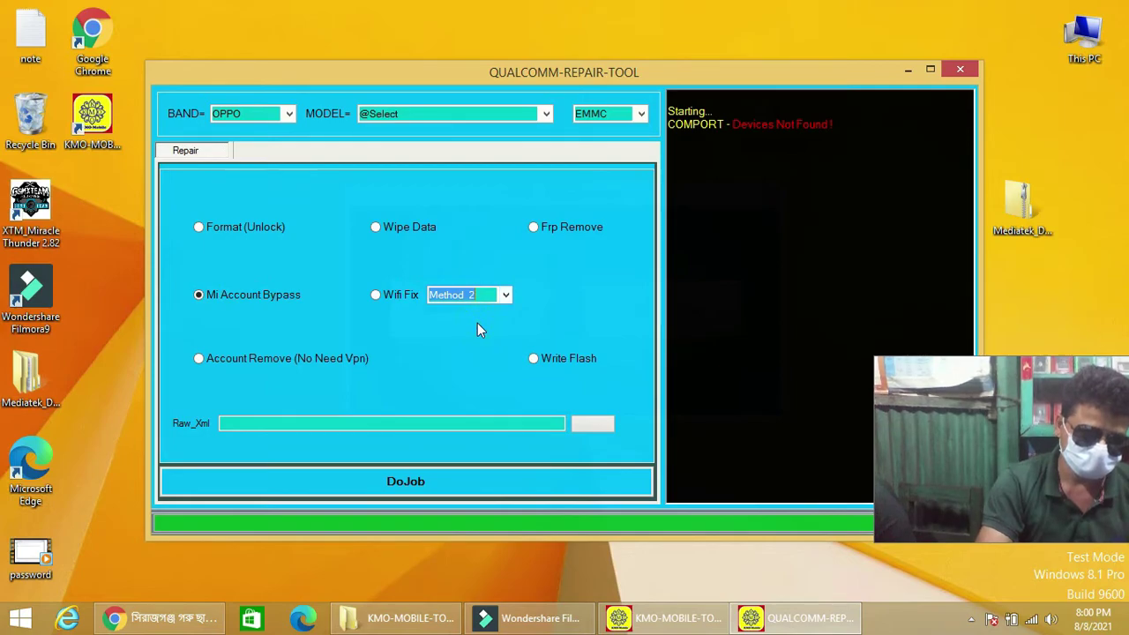
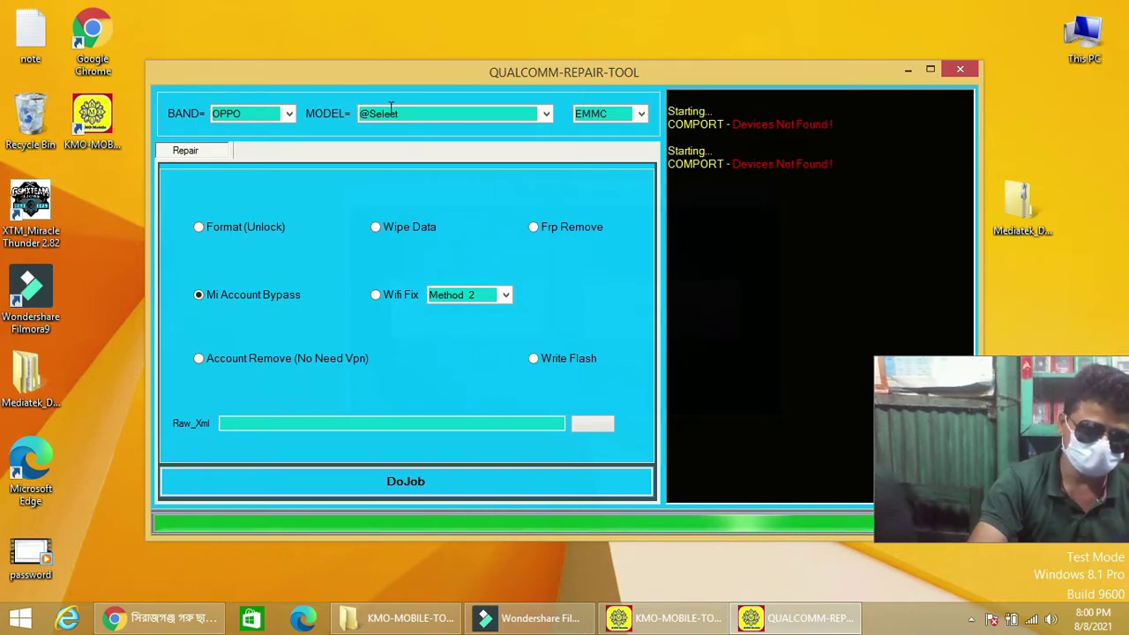
{"action": "left_click", "coordinate": [547, 114]}
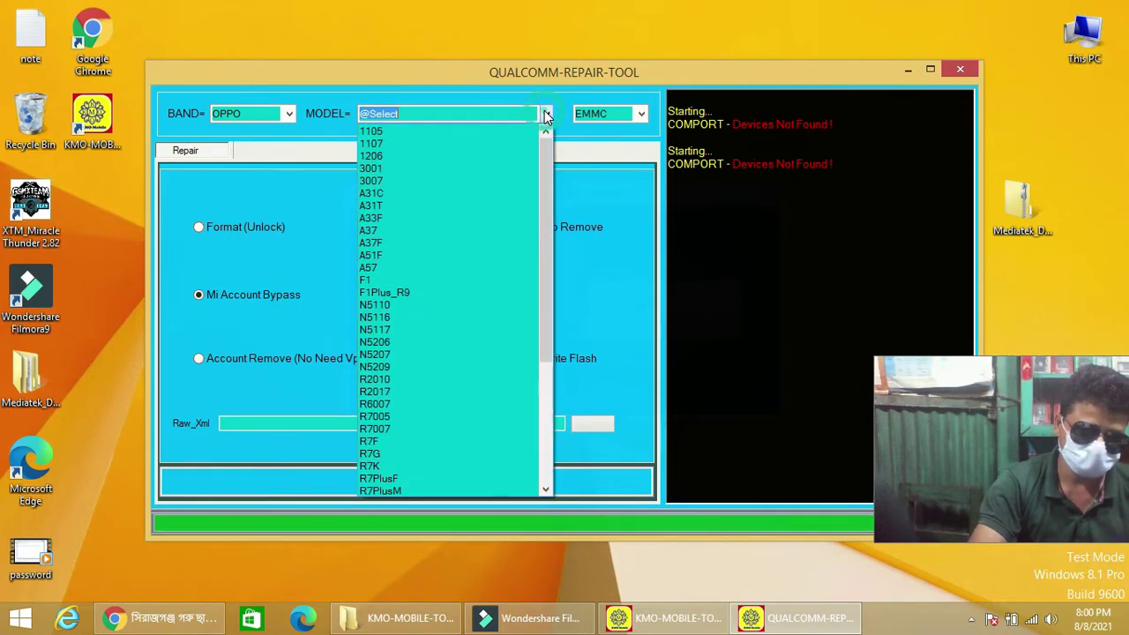
{"action": "left_click", "coordinate": [404, 379]}
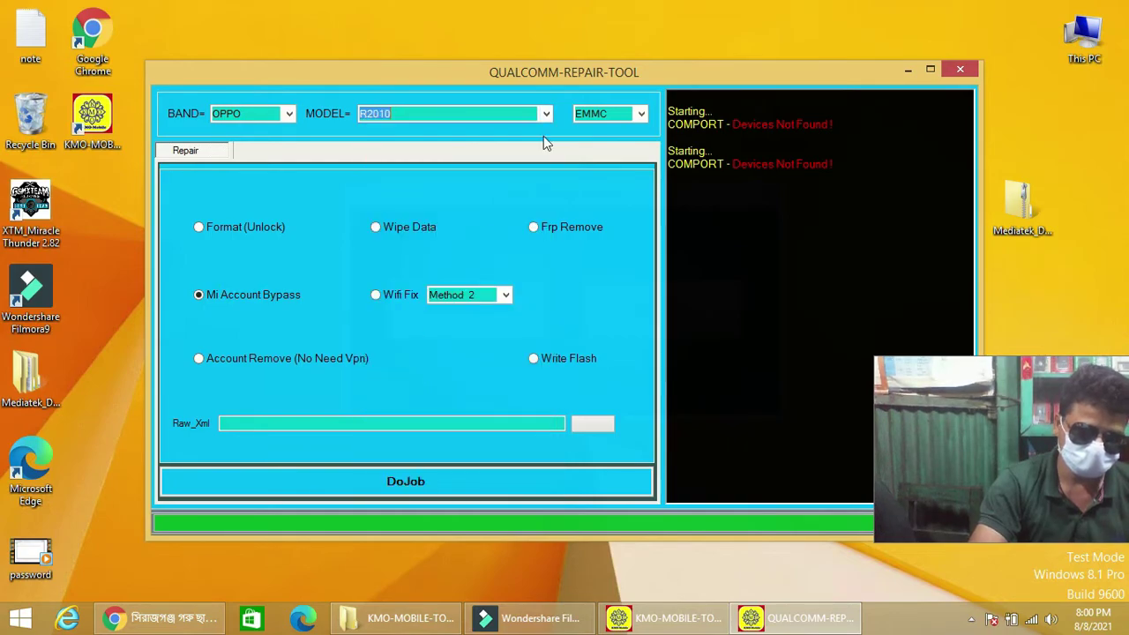
{"action": "left_click", "coordinate": [619, 113]}
{"action": "left_click", "coordinate": [642, 115]}
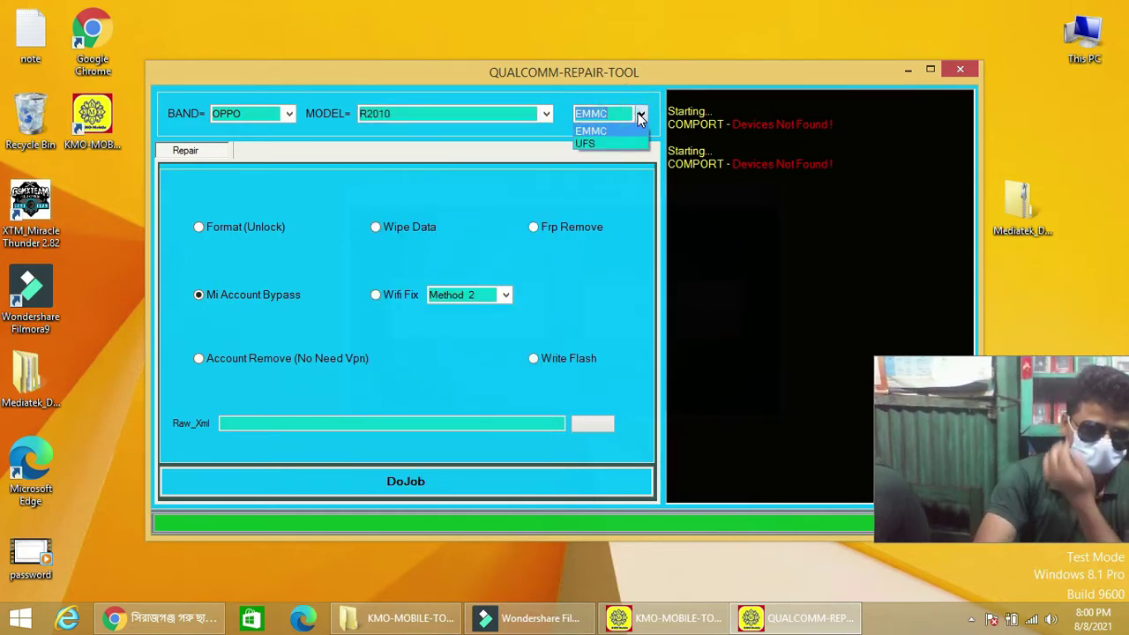
{"action": "left_click", "coordinate": [605, 142]}
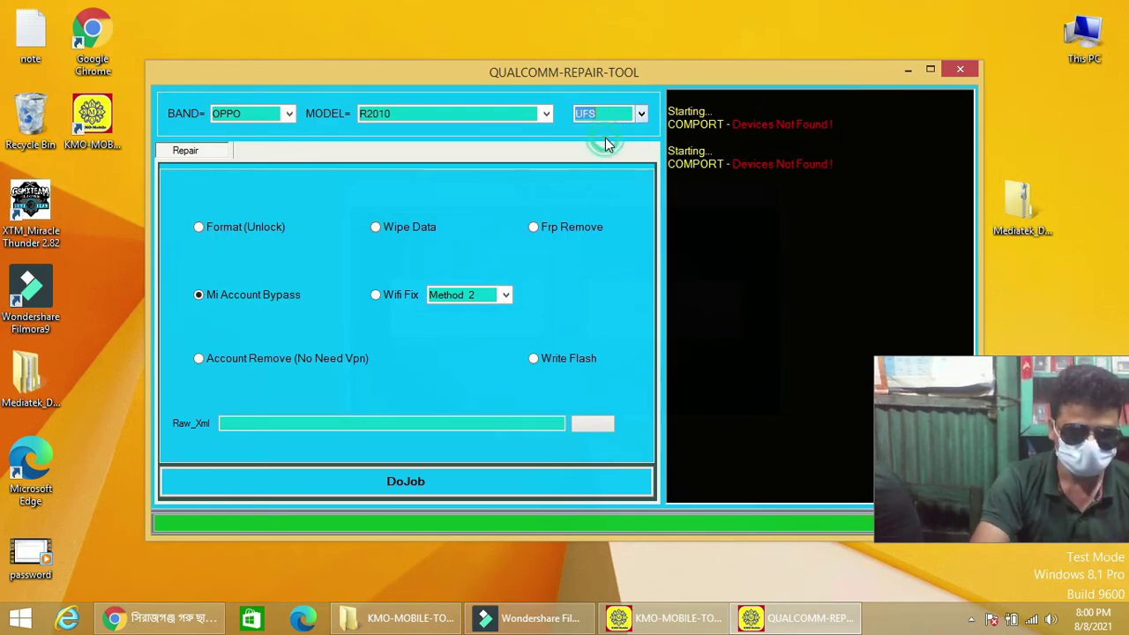
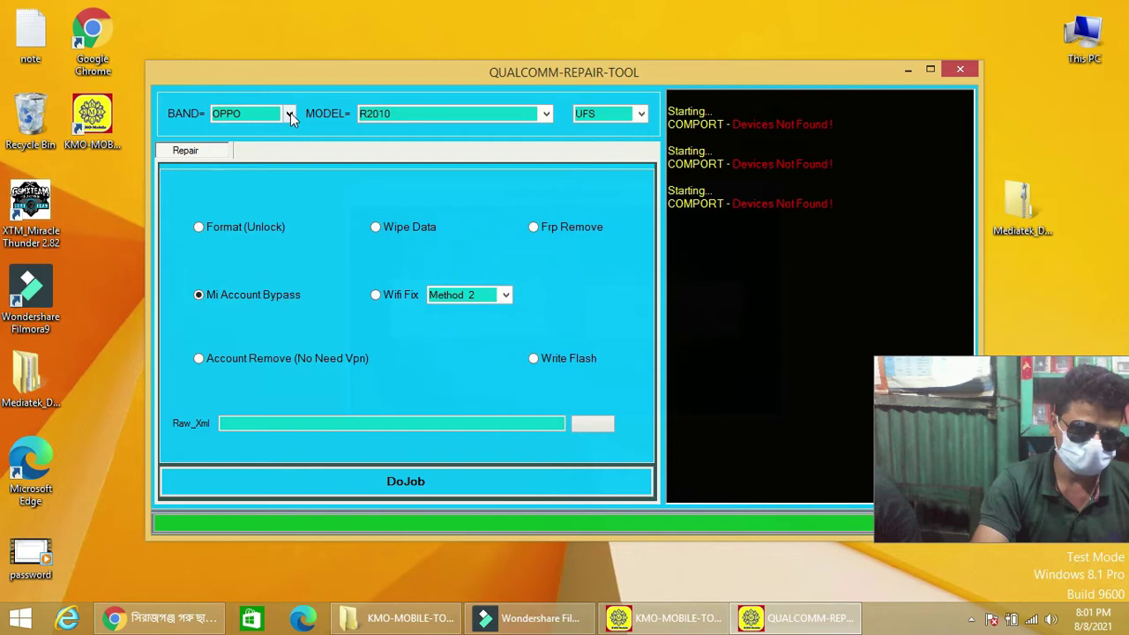
Step: Change the brand to XIAOMI and close the Qualcomm Repair Tool
{"action": "left_click", "coordinate": [290, 113]}
{"action": "left_click", "coordinate": [261, 156]}
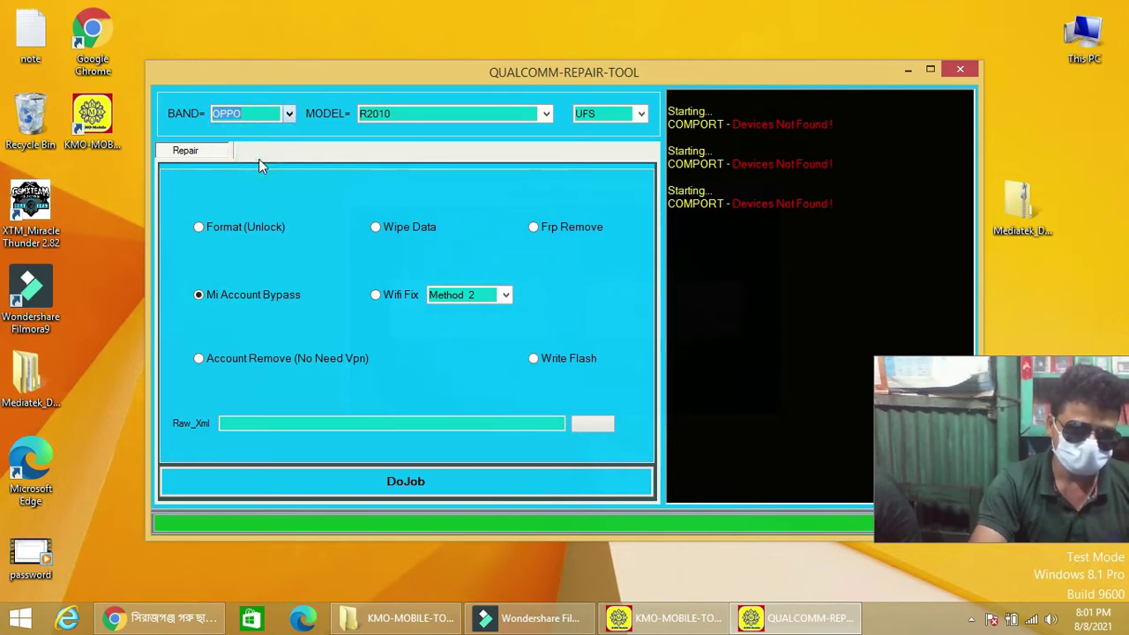
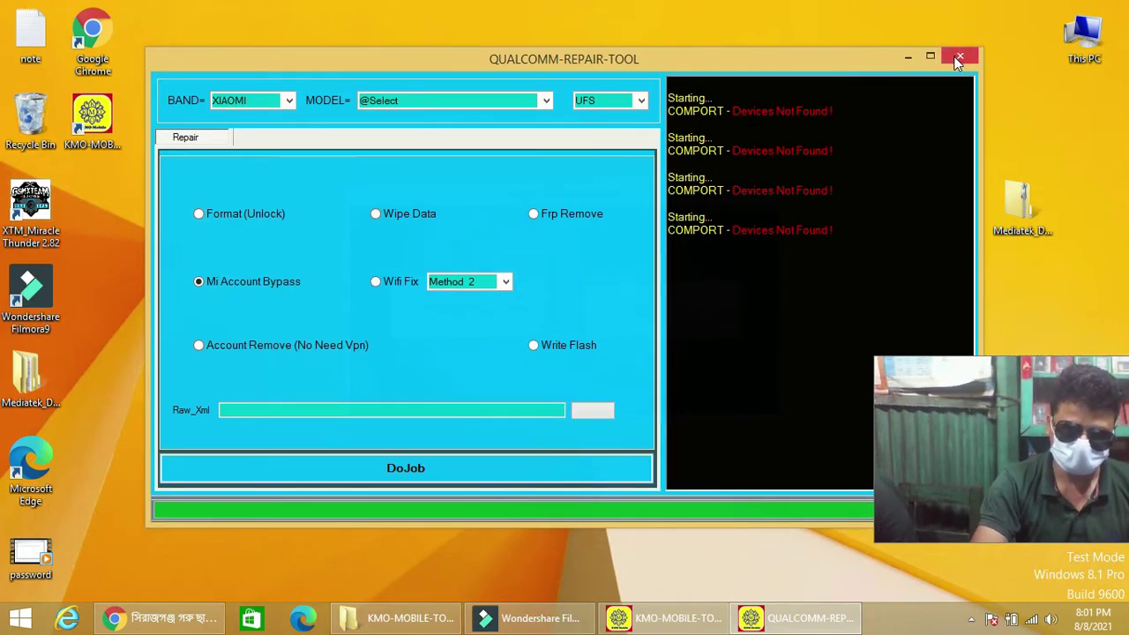
{"action": "left_click", "coordinate": [958, 59]}
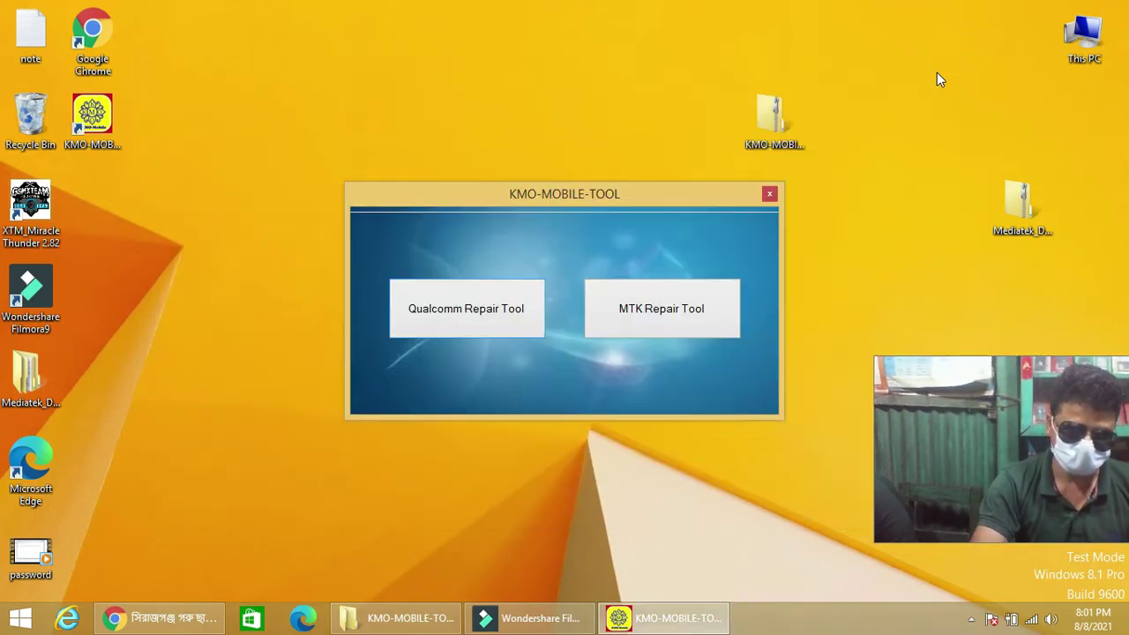
Step: Open the MTK Repair Tool and select brand REALME with model REALME-7-RMX2155-RMX2151-RMX2163
{"action": "left_click", "coordinate": [644, 320]}
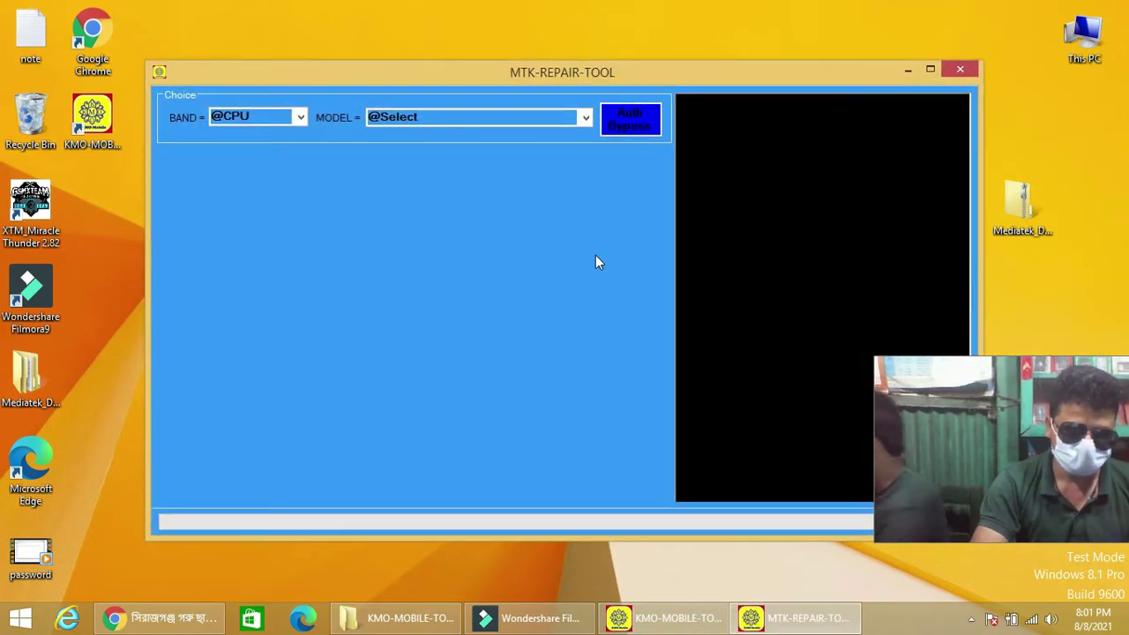
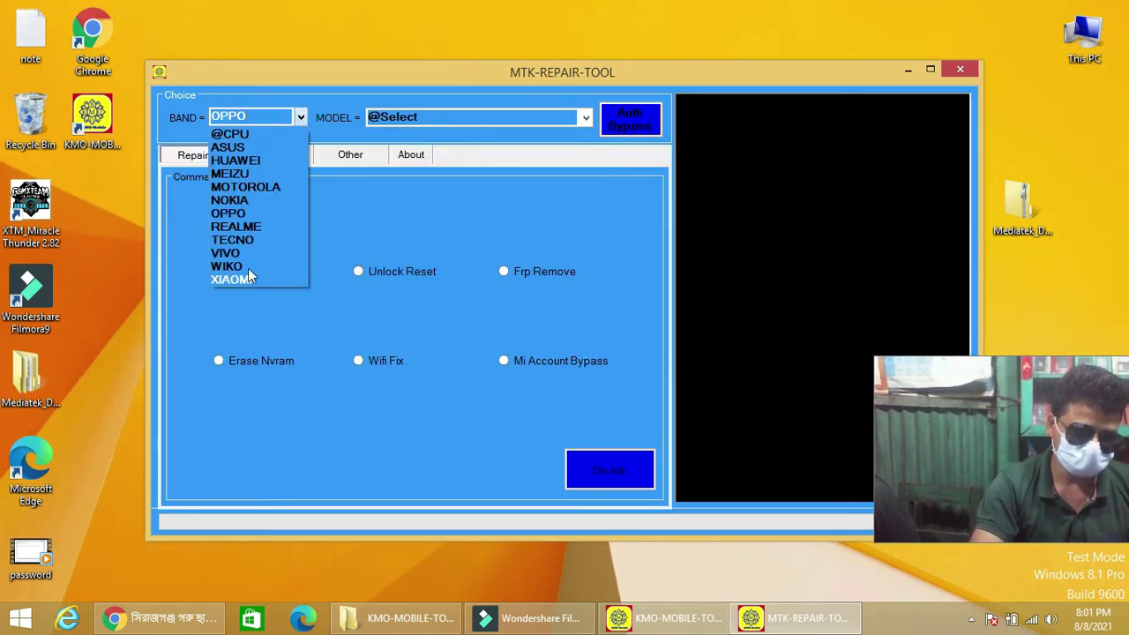
{"action": "left_click", "coordinate": [249, 231]}
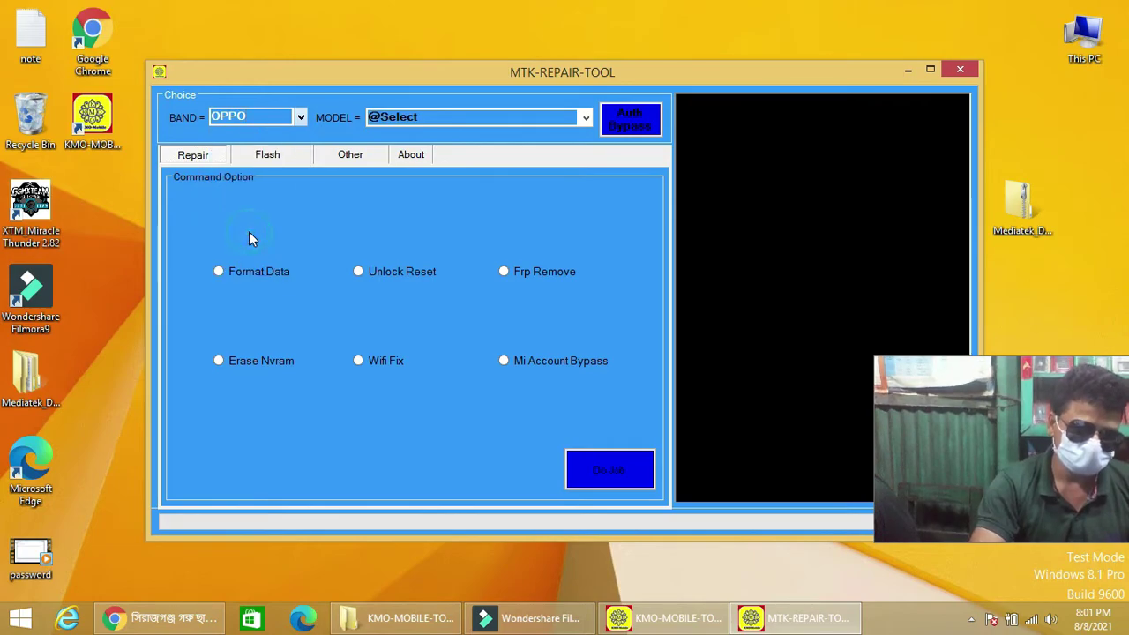
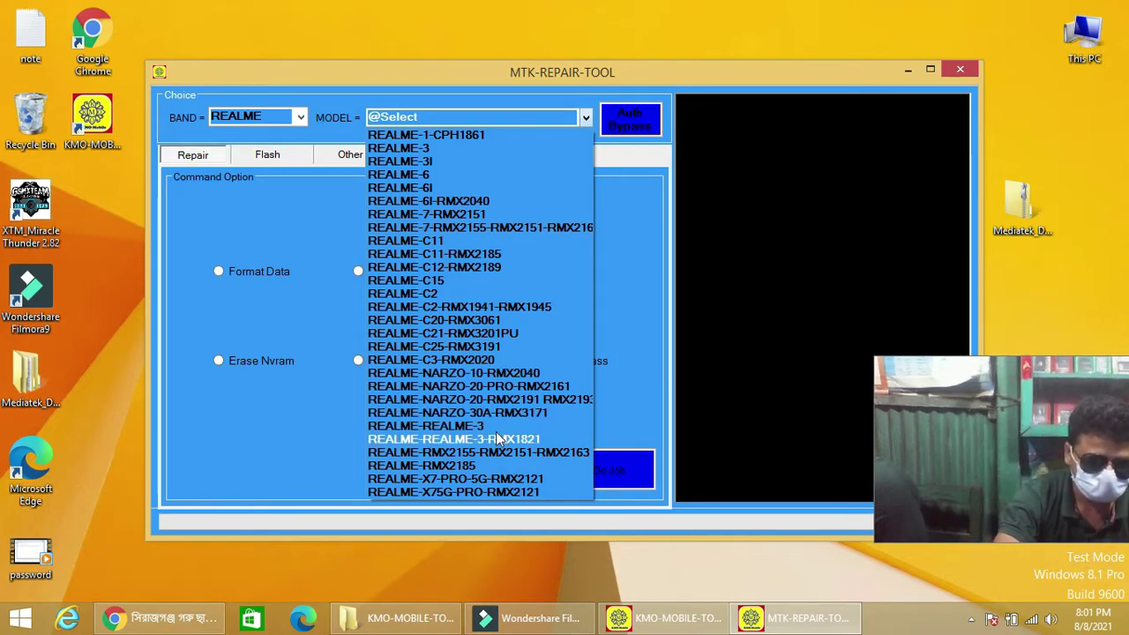
{"action": "left_click", "coordinate": [425, 230]}
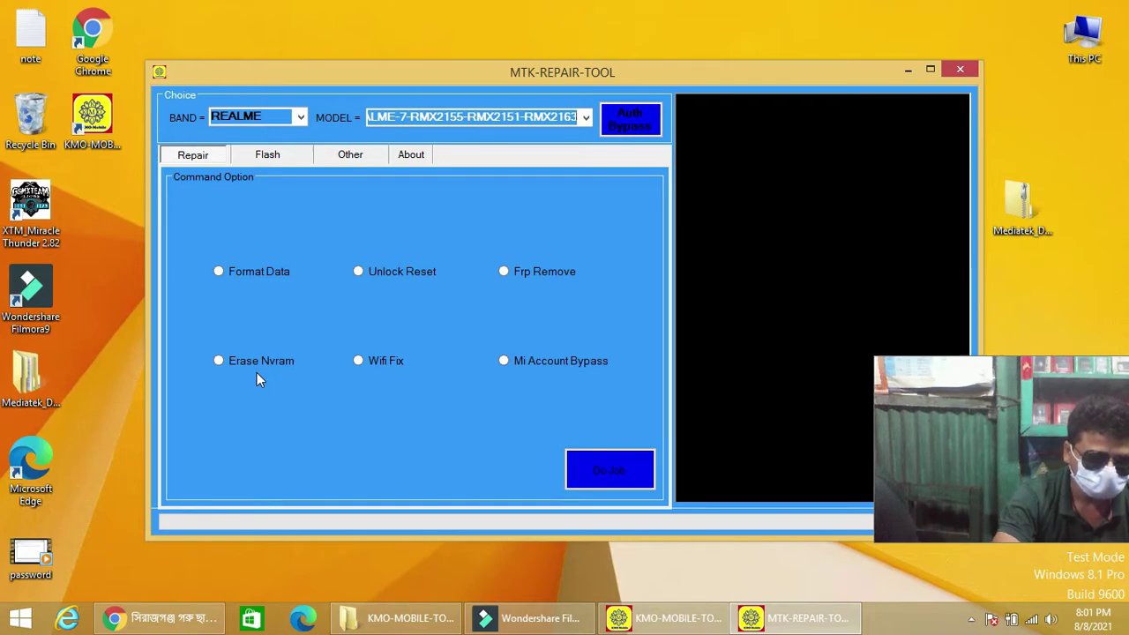
Step: Set up a manual operation on the boot partition with the Format command and start the job
{"action": "left_click", "coordinate": [261, 156]}
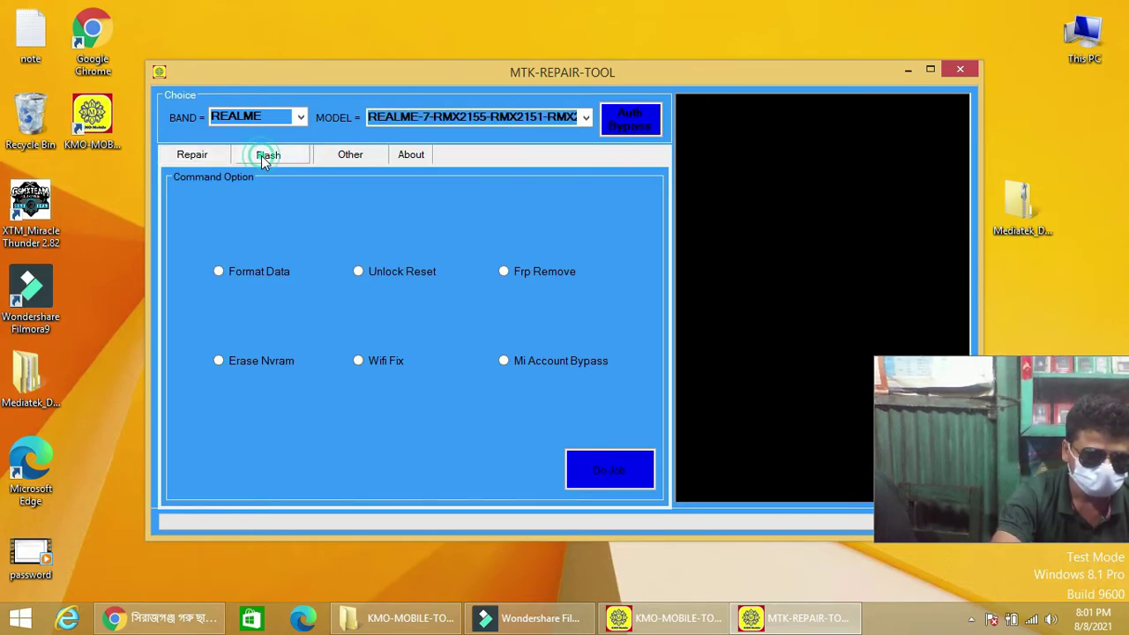
{"action": "left_click", "coordinate": [343, 161]}
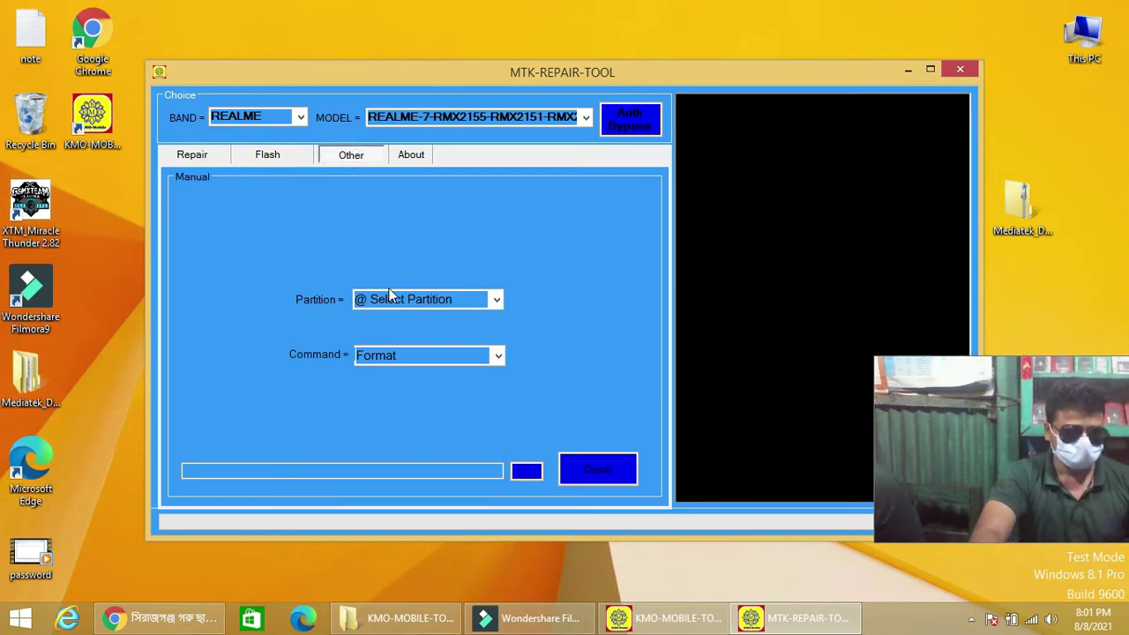
{"action": "left_click", "coordinate": [496, 300]}
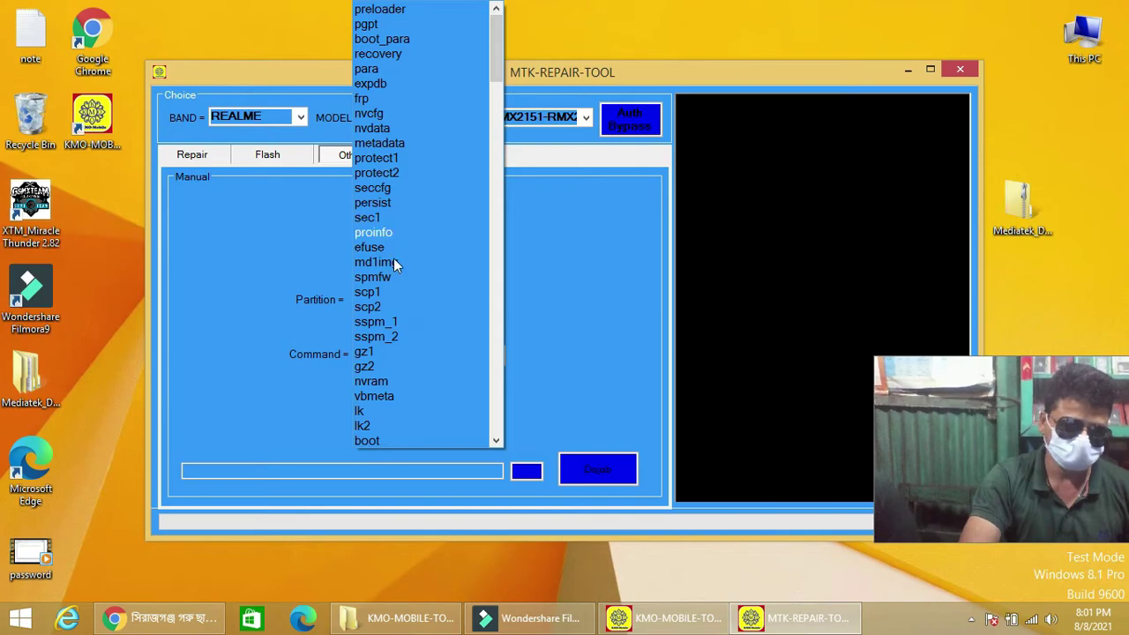
{"action": "left_click", "coordinate": [398, 440]}
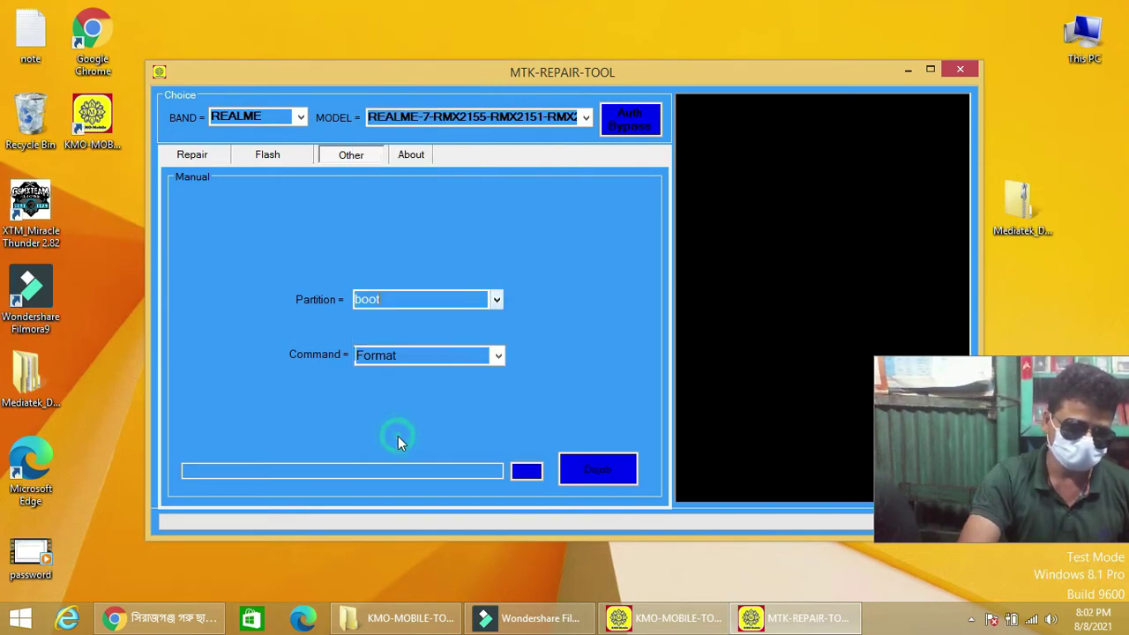
{"action": "left_click", "coordinate": [421, 356]}
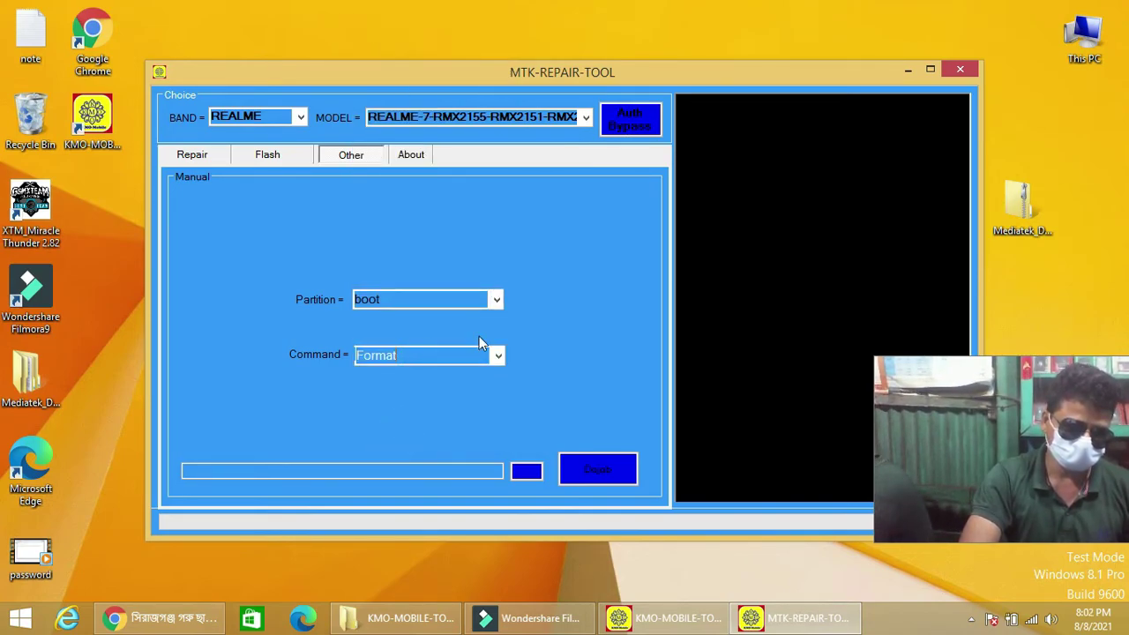
{"action": "left_click", "coordinate": [498, 355]}
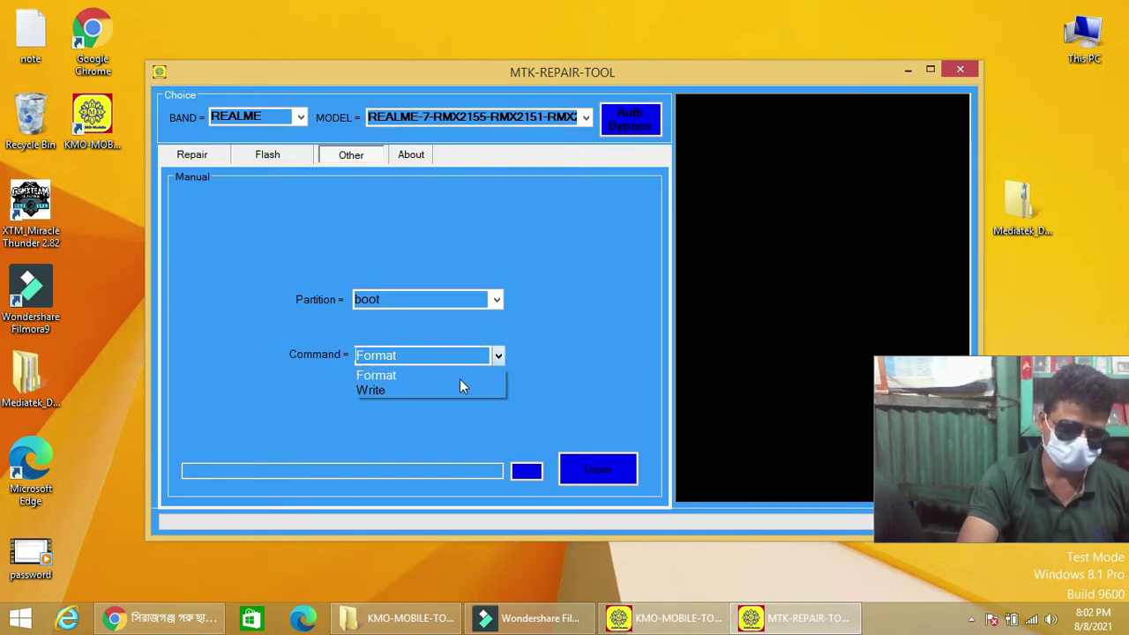
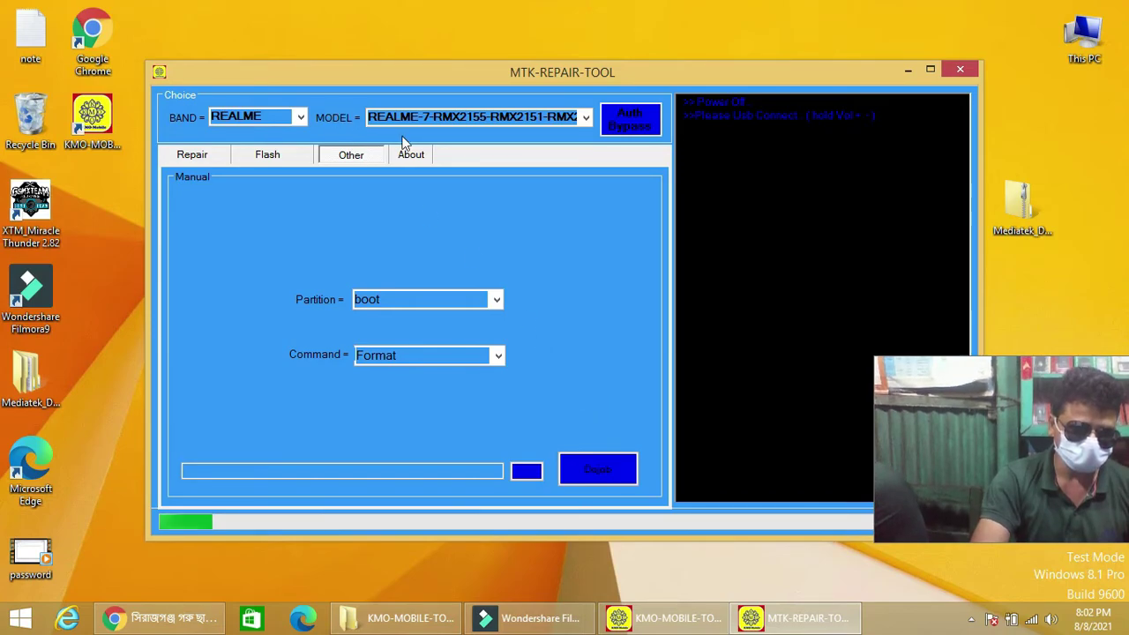
Step: Go back to the repair command options of the MTK tool
{"action": "left_click", "coordinate": [269, 156]}
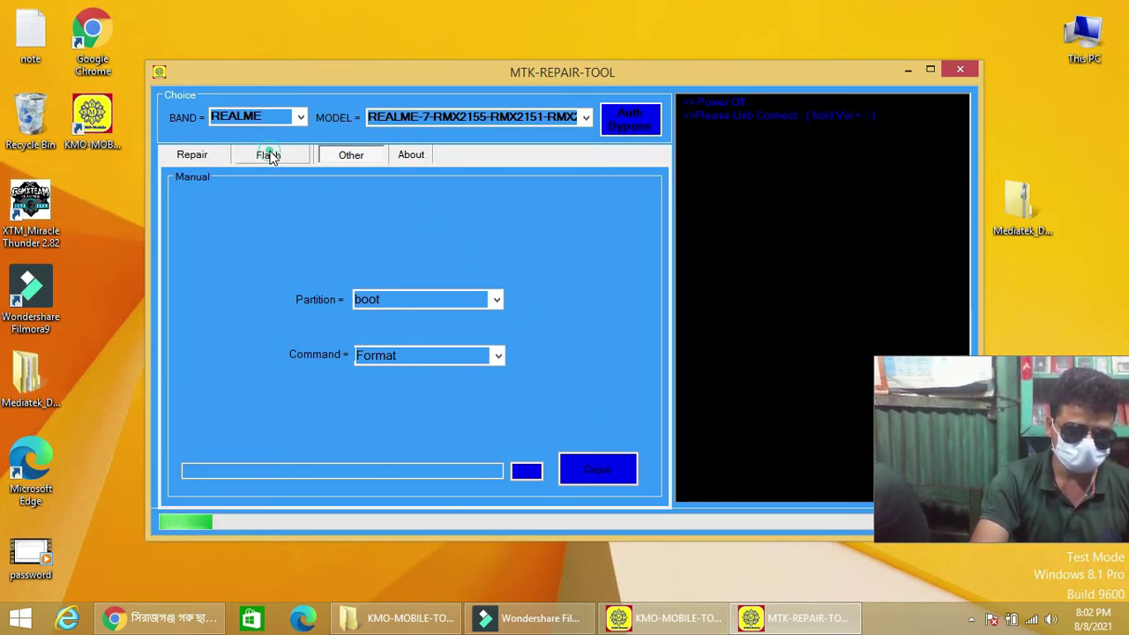
{"action": "left_click", "coordinate": [202, 159]}
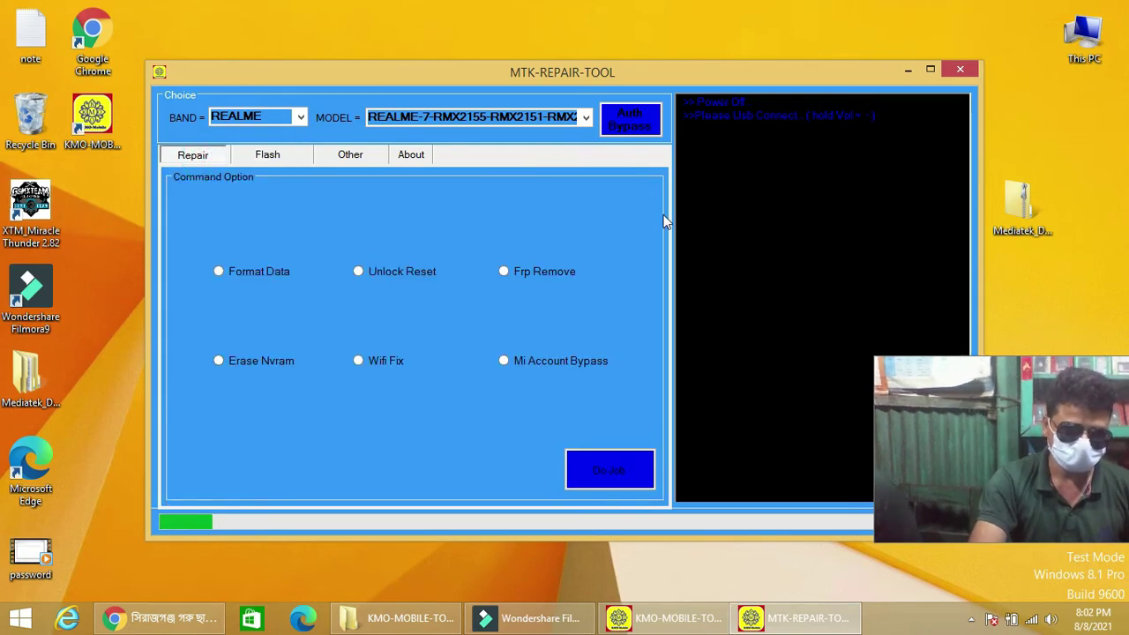